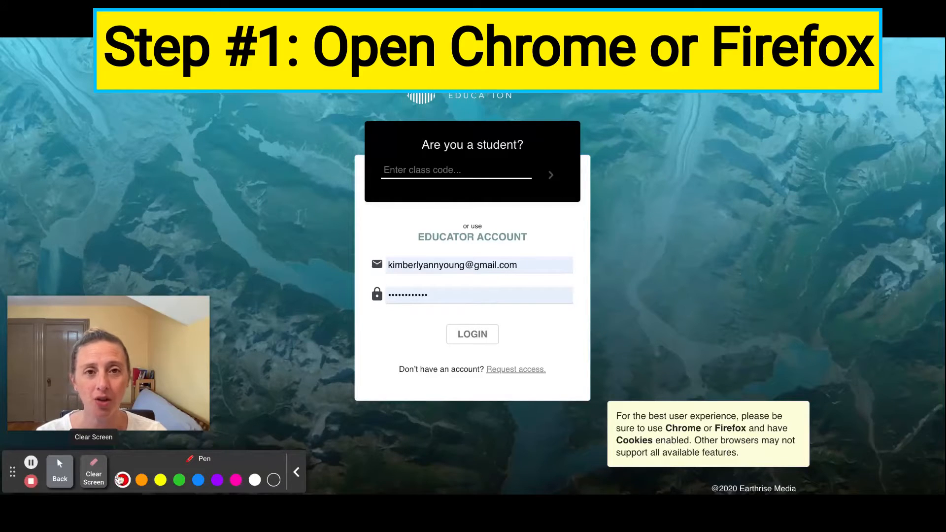
# - Circle the browser names Chrome and Firefox in the compatibility notice with the red pen and clear the drawing
pyautogui.moveTo(682, 415)
pyautogui.mouseDown()
pyautogui.moveTo(666, 422)
pyautogui.moveTo(689, 446)
pyautogui.moveTo(684, 413)
pyautogui.mouseUp()
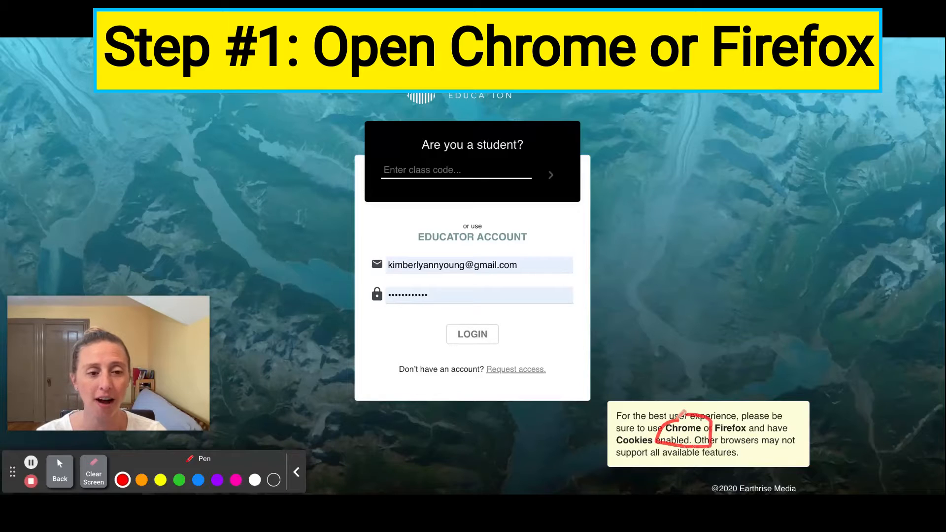
pyautogui.moveTo(751, 415)
pyautogui.mouseDown()
pyautogui.moveTo(719, 450)
pyautogui.moveTo(756, 414)
pyautogui.mouseUp()
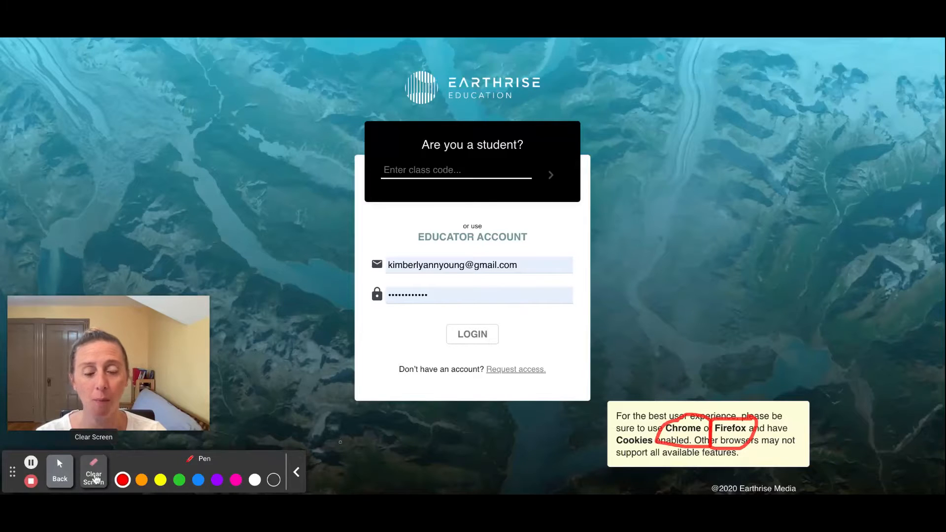
pyautogui.click(95, 479)
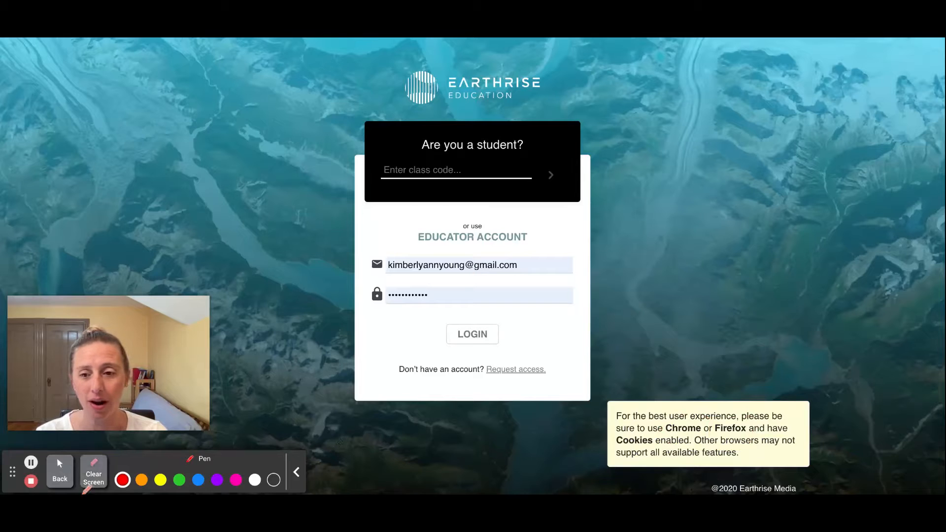
# - Leave the annotation pen and set the recorder's mouse pointer to the Clicks mode
pyautogui.click(61, 474)
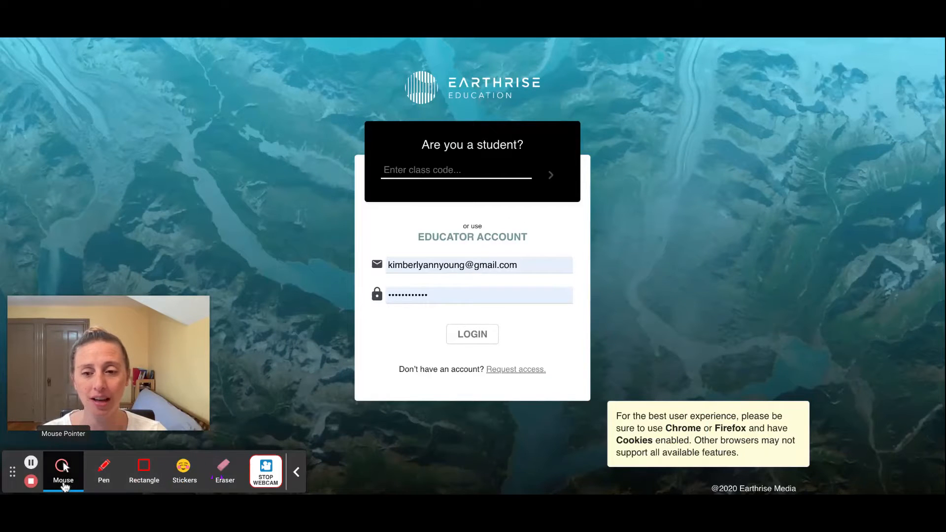
pyautogui.click(63, 483)
pyautogui.click(138, 476)
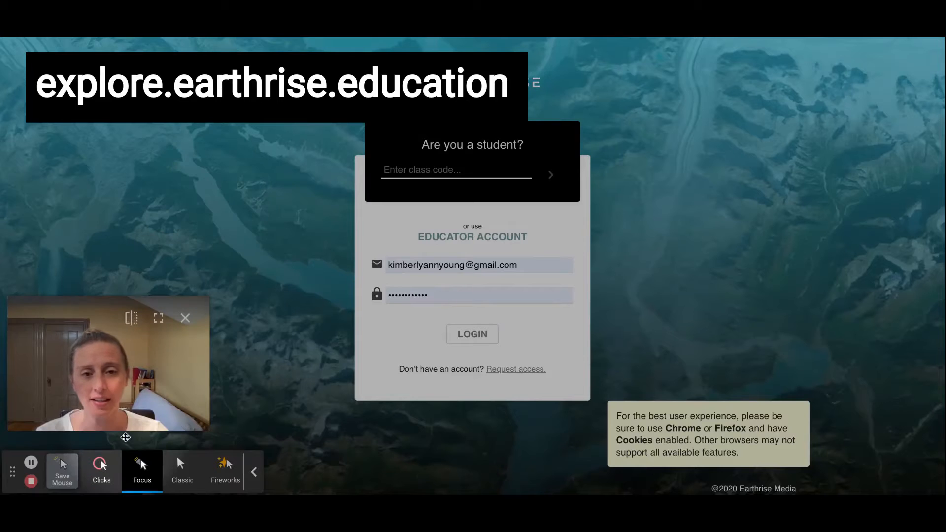
pyautogui.click(99, 484)
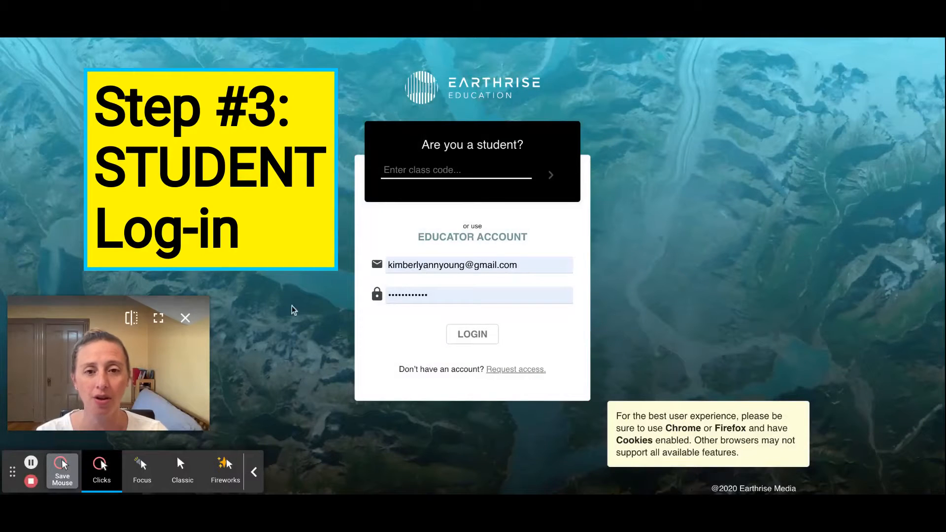
# - Enter the class code in the student login and submit it to open the class project
pyautogui.click(420, 166)
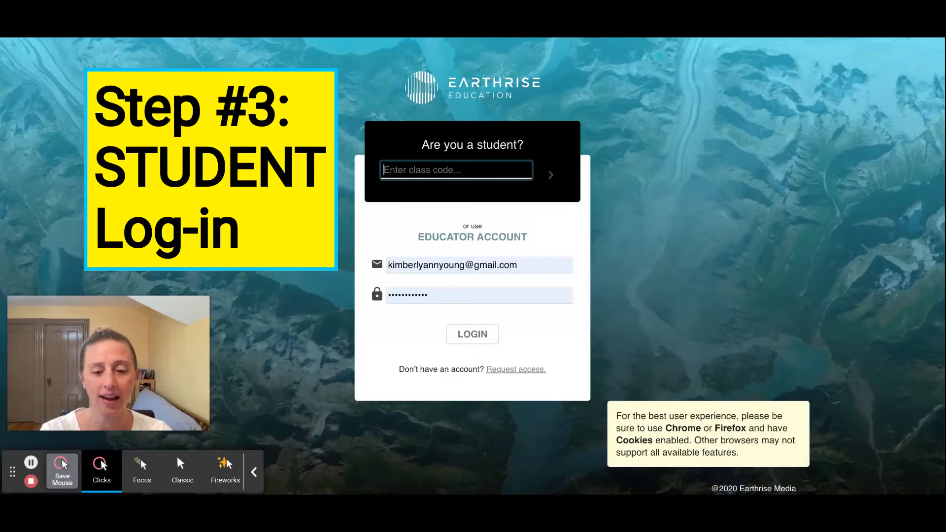
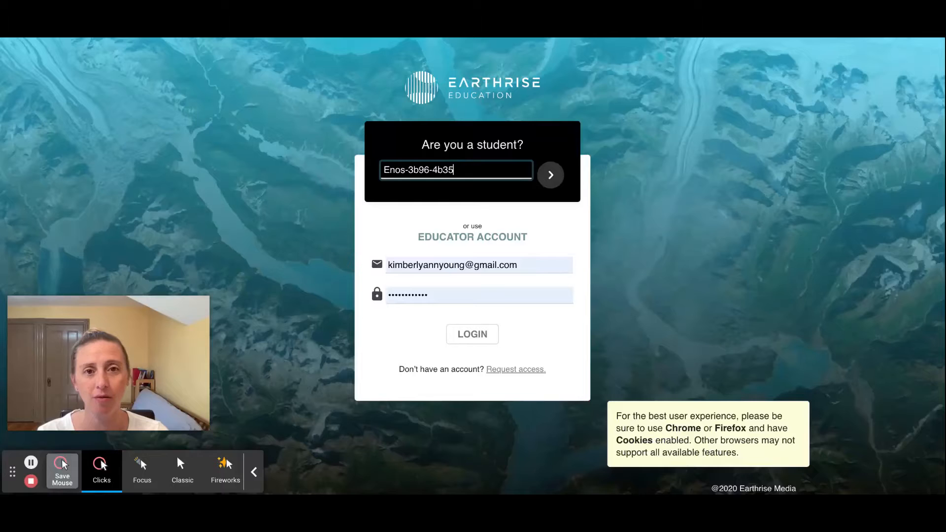
pyautogui.click(505, 310)
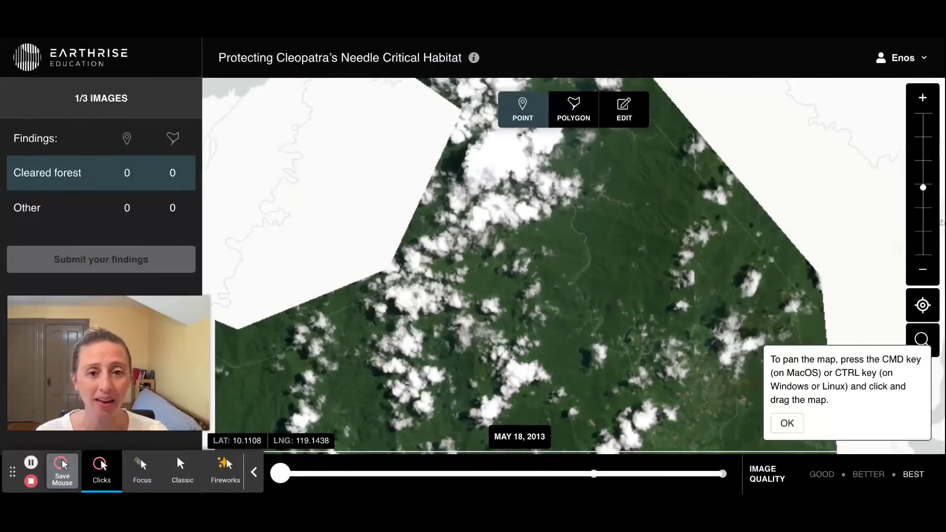
# - Circle the map-panning tip with the blue pen and underline CMD key and CTRL key in it
pyautogui.moveTo(546, 297)
pyautogui.mouseDown()
pyautogui.moveTo(802, 264)
pyautogui.moveTo(456, 247)
pyautogui.moveTo(513, 110)
pyautogui.moveTo(477, 10)
pyautogui.moveTo(507, 245)
pyautogui.moveTo(545, 262)
pyautogui.mouseUp()
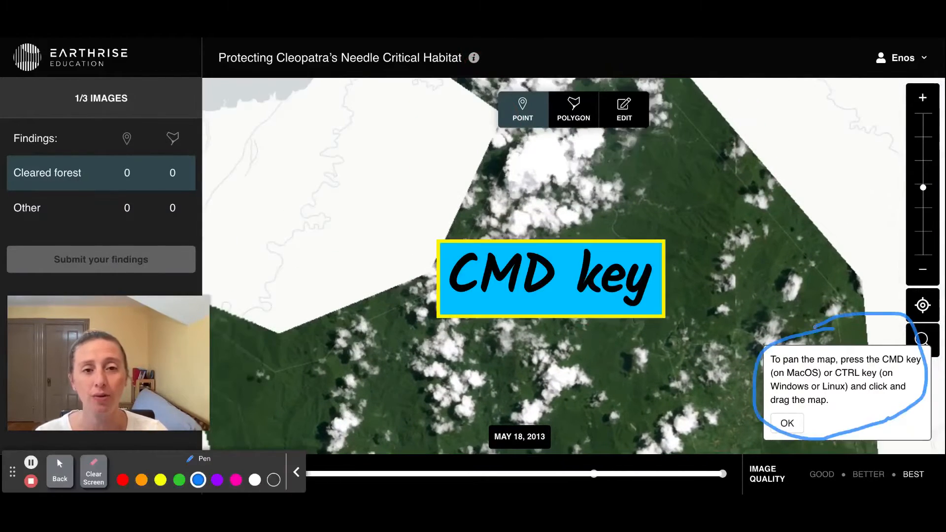
pyautogui.moveTo(887, 358)
pyautogui.mouseDown()
pyautogui.moveTo(884, 365)
pyautogui.moveTo(921, 366)
pyautogui.mouseUp()
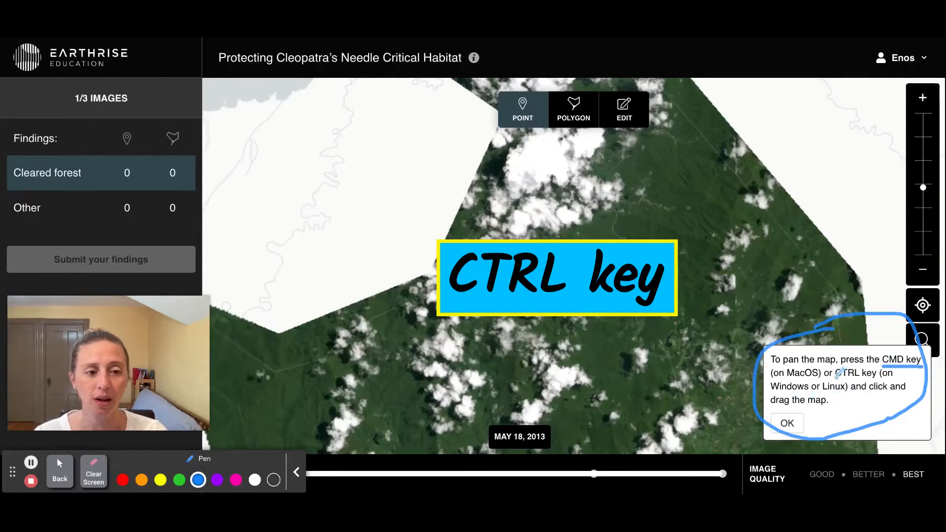
pyautogui.moveTo(877, 378); pyautogui.dragTo(836, 376)
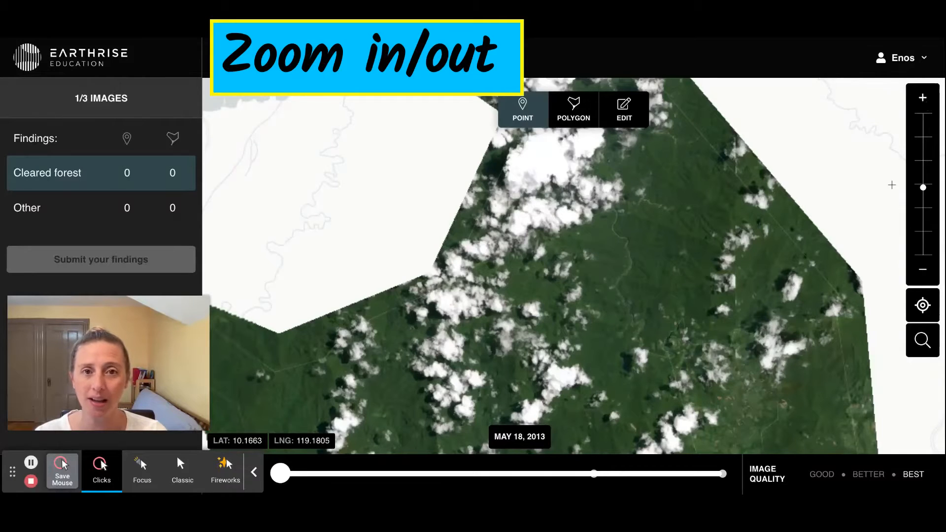
# - Zoom the map out from the satellite image until the Philippines and the rest of Southeast Asia are in view
pyautogui.doubleClick(923, 270)
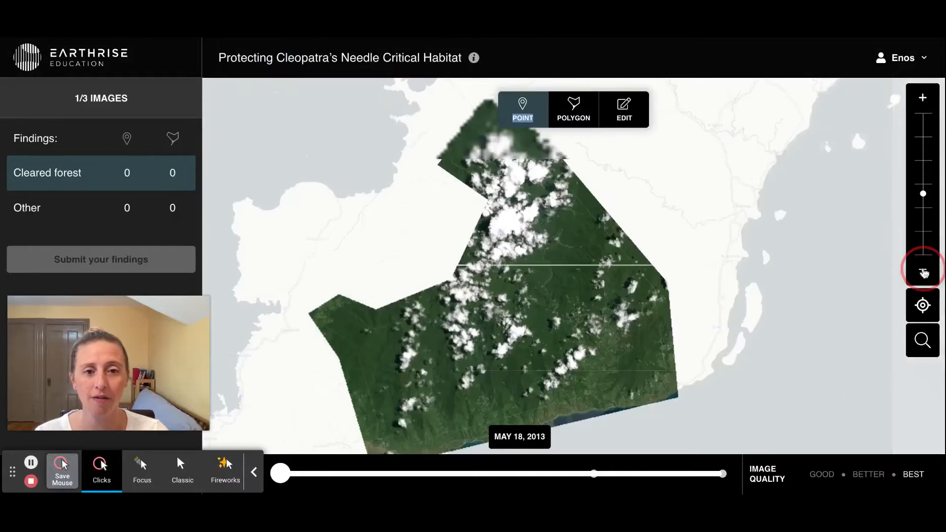
pyautogui.click(922, 269)
pyautogui.click(923, 269)
pyautogui.click(923, 270)
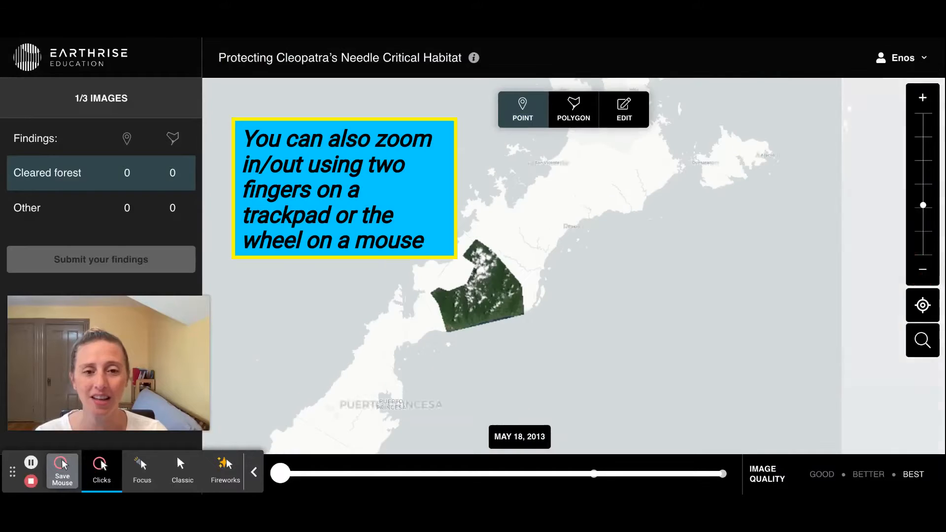
pyautogui.click(922, 270)
pyautogui.click(922, 270)
pyautogui.click(922, 270)
pyautogui.click(922, 269)
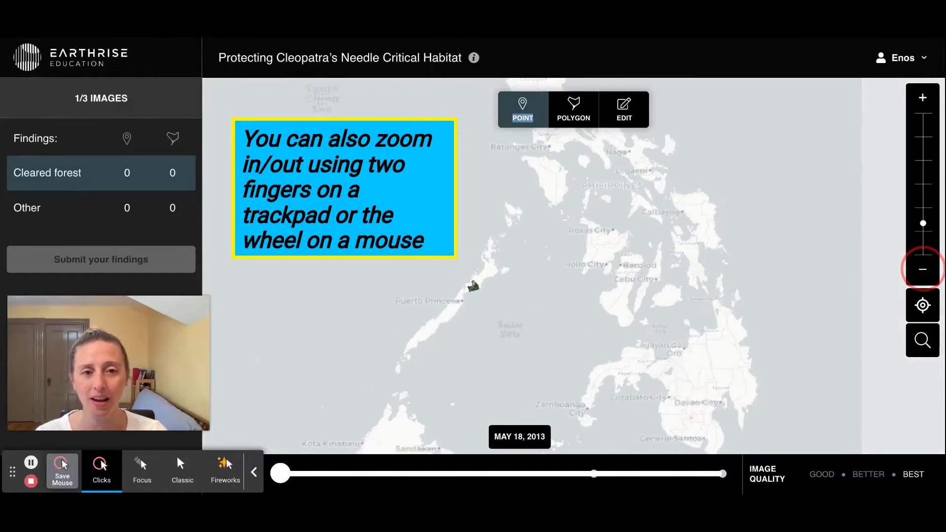
pyautogui.click(923, 269)
pyautogui.click(922, 270)
pyautogui.click(923, 270)
pyautogui.click(922, 269)
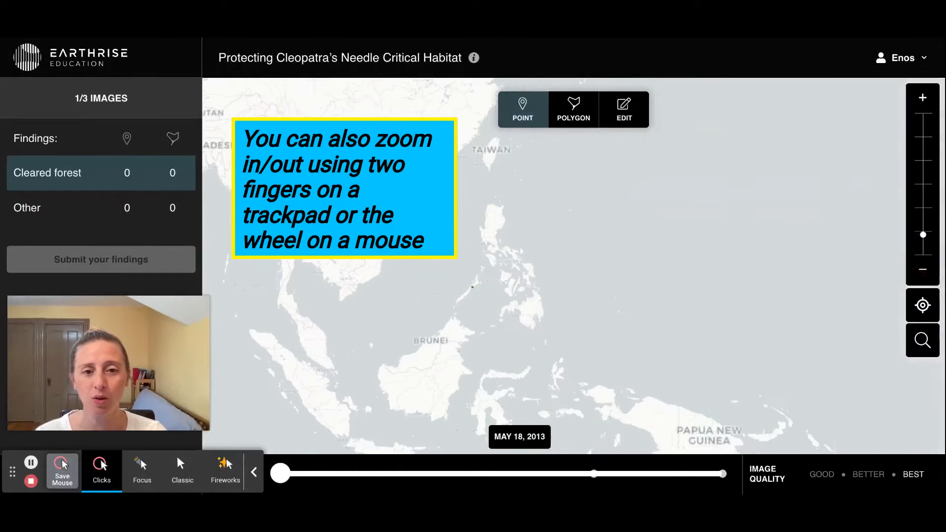
pyautogui.click(923, 269)
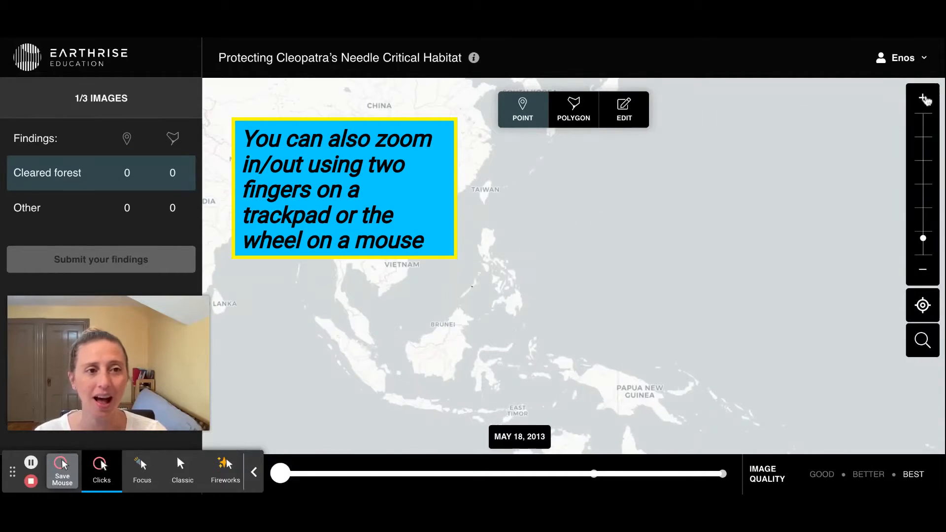
# - Zoom the map back in on the Cleopatra's Needle satellite image and pan around its forest area
pyautogui.click(923, 99)
pyautogui.click(923, 98)
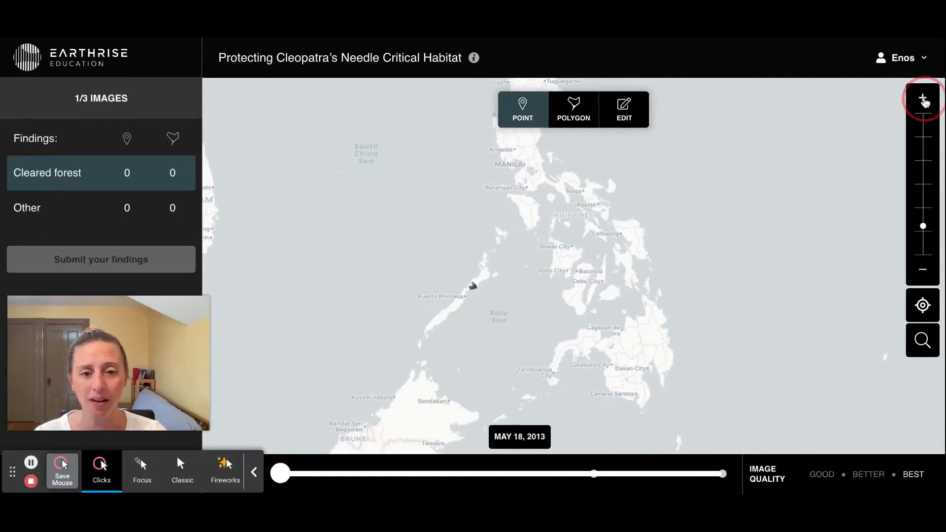
pyautogui.click(922, 99)
pyautogui.click(922, 99)
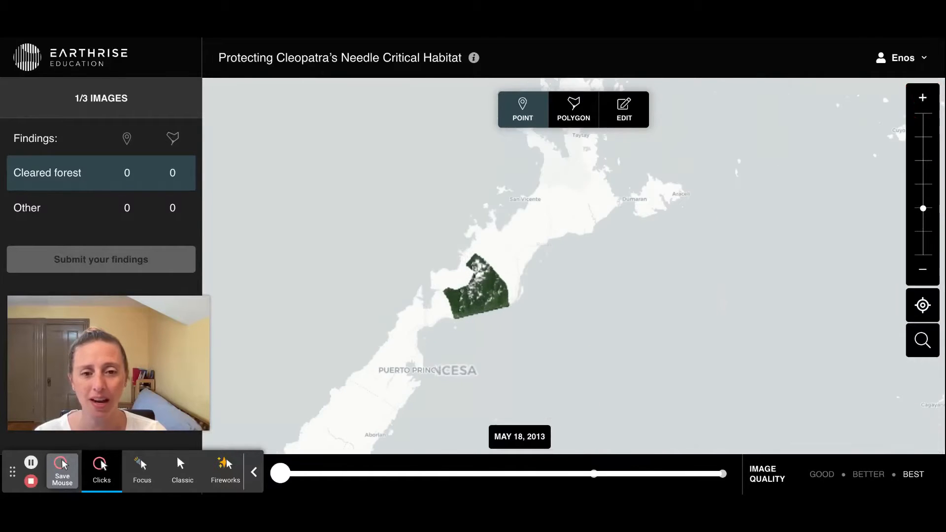
pyautogui.click(923, 99)
pyautogui.click(922, 99)
pyautogui.click(923, 99)
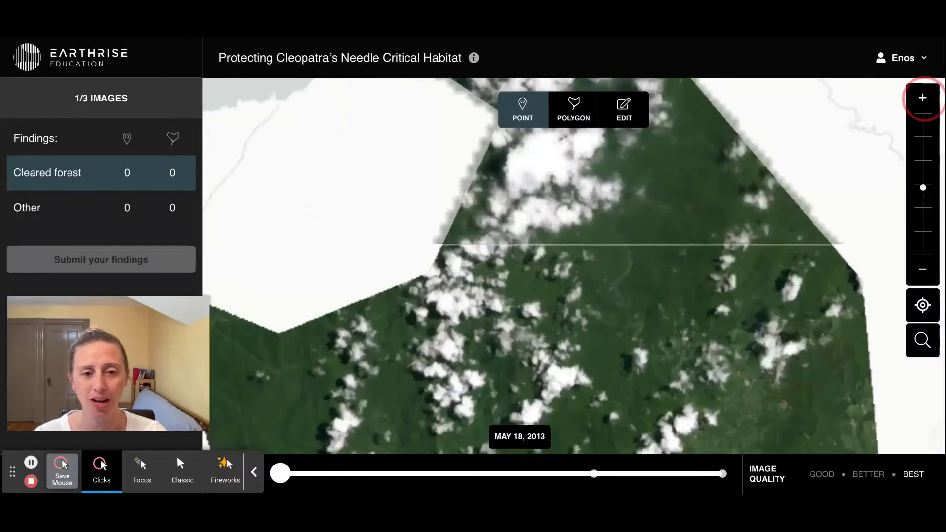
pyautogui.moveTo(717, 382); pyautogui.dragTo(745, 247)
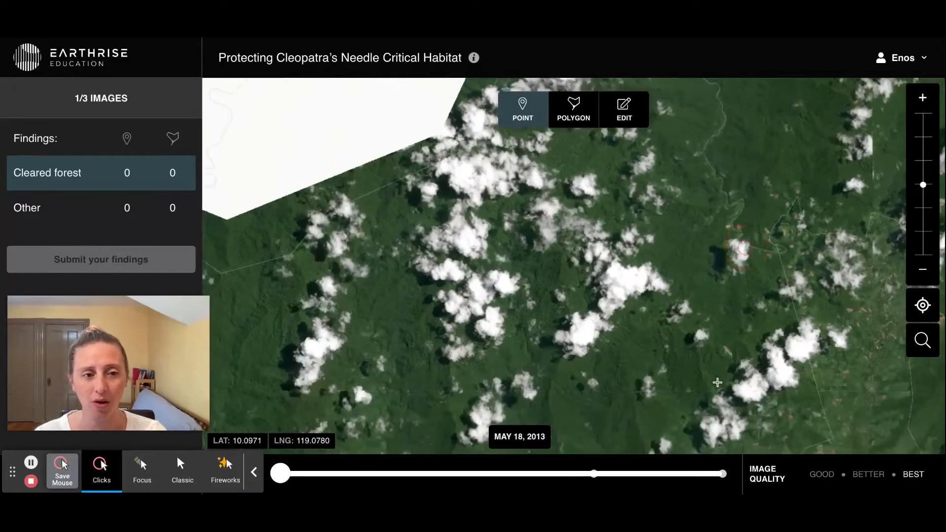
pyautogui.click(923, 274)
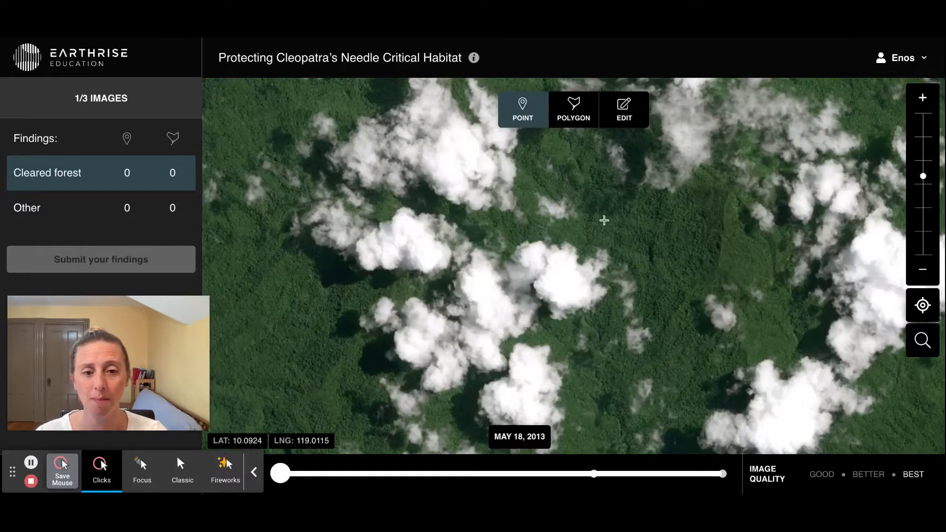
# - Compare the imagery dates by switching the satellite image to May 18, 2018 and on to June 17, 2020
pyautogui.click(255, 480)
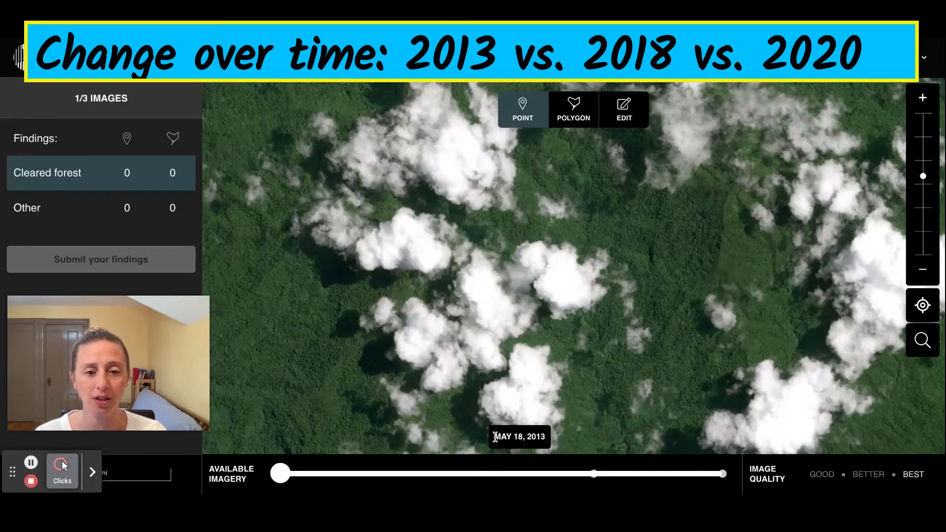
pyautogui.moveTo(494, 436); pyautogui.dragTo(536, 438)
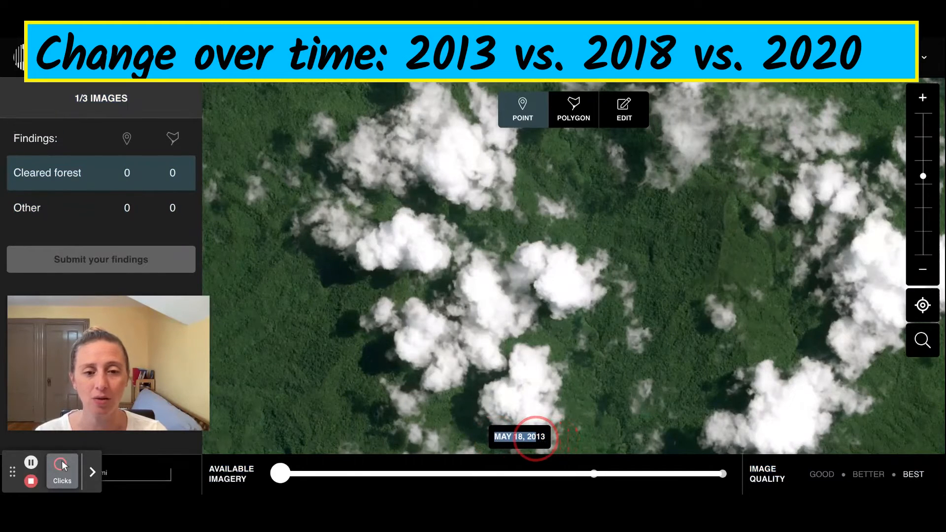
pyautogui.moveTo(279, 474); pyautogui.dragTo(594, 462)
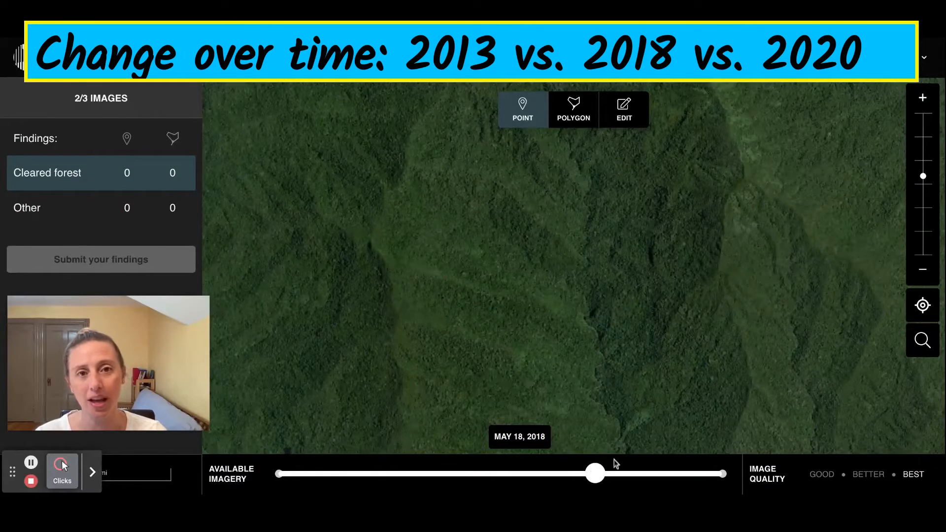
pyautogui.click(595, 469)
pyautogui.moveTo(595, 469); pyautogui.dragTo(723, 473)
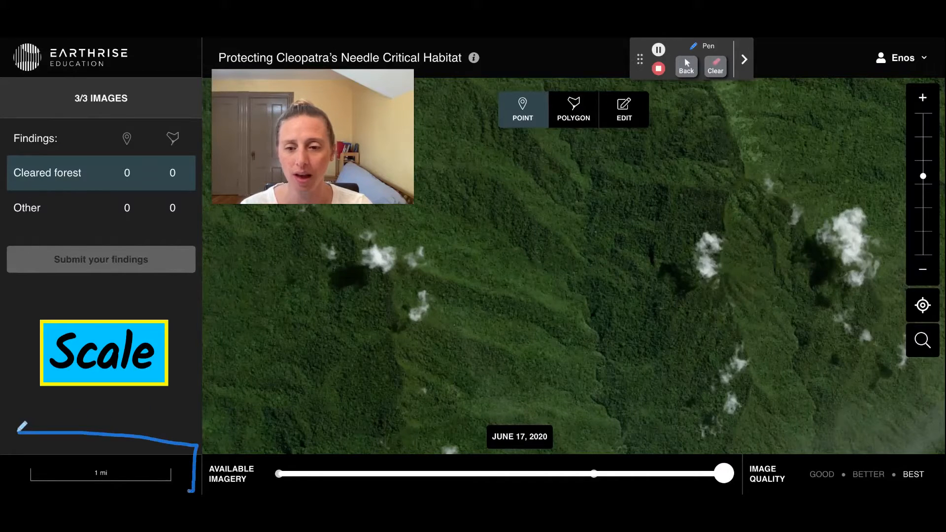
# - Outline the map's scale bar with the blue pen and return to the mouse pointer
pyautogui.moveTo(17, 489); pyautogui.dragTo(18, 418)
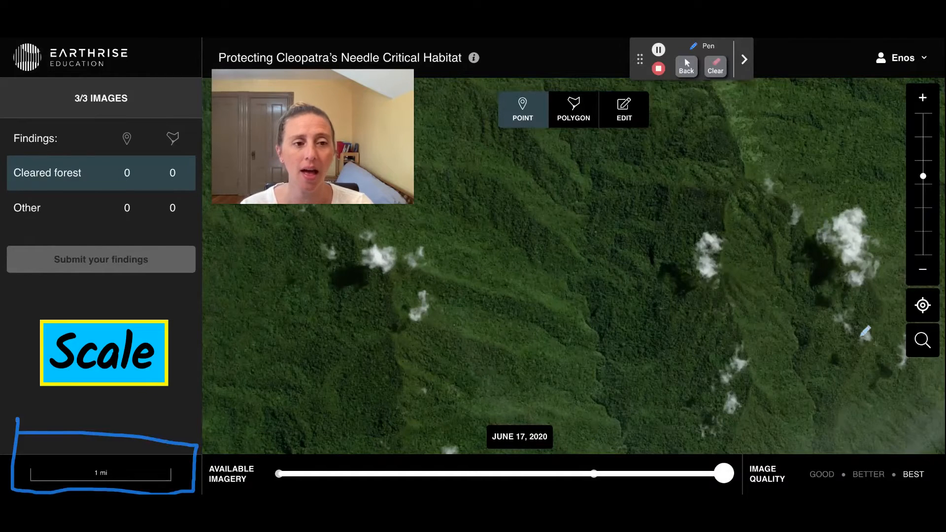
pyautogui.click(687, 67)
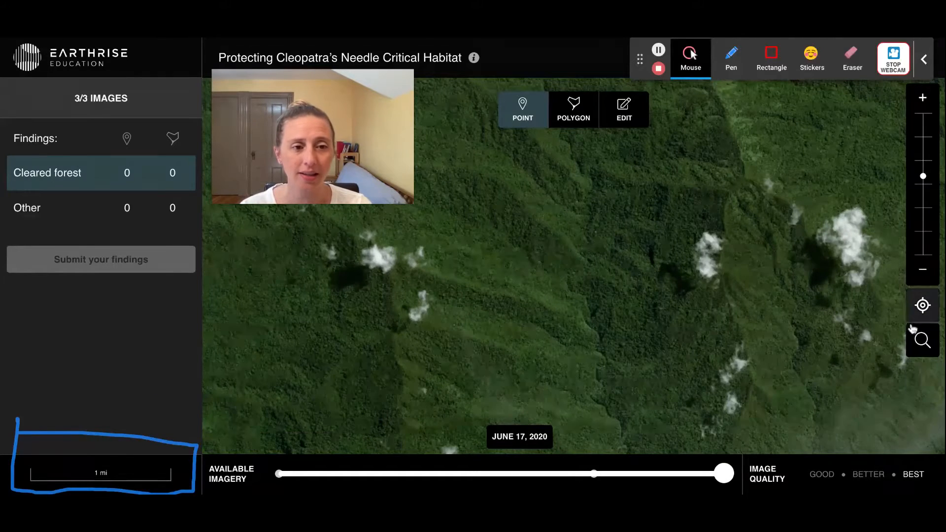
# - Open the latitude and longitude search and close it without entering coordinates
pyautogui.click(920, 343)
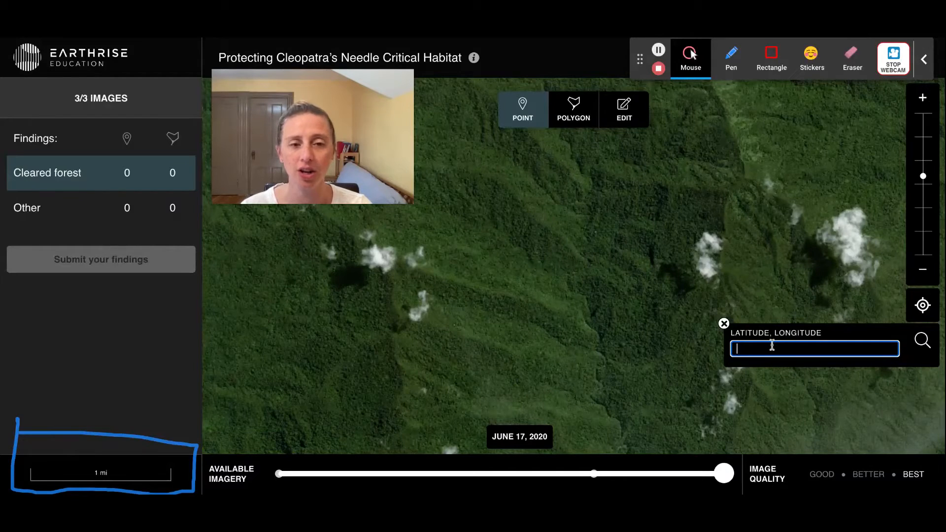
pyautogui.click(724, 324)
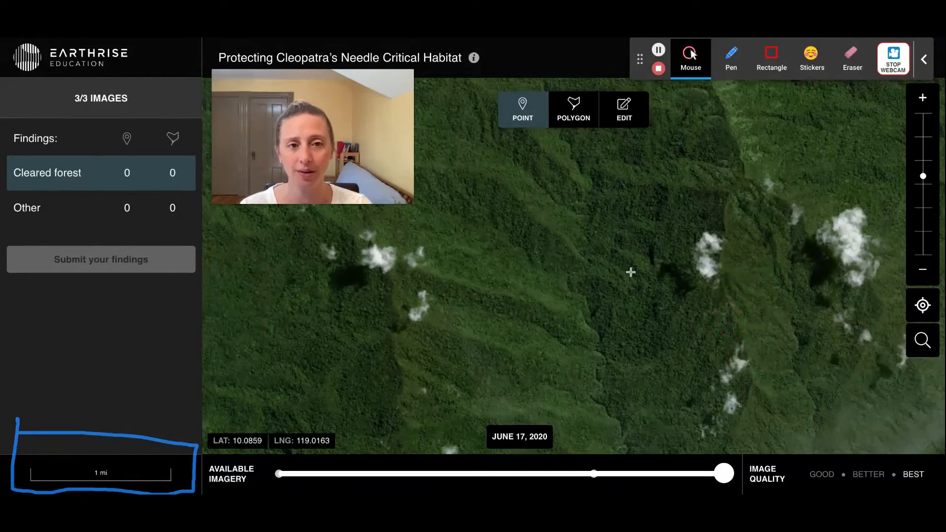
# - Examine the June 17, 2020 image up close around the bare patches in the forest beside the winding river
pyautogui.click(689, 58)
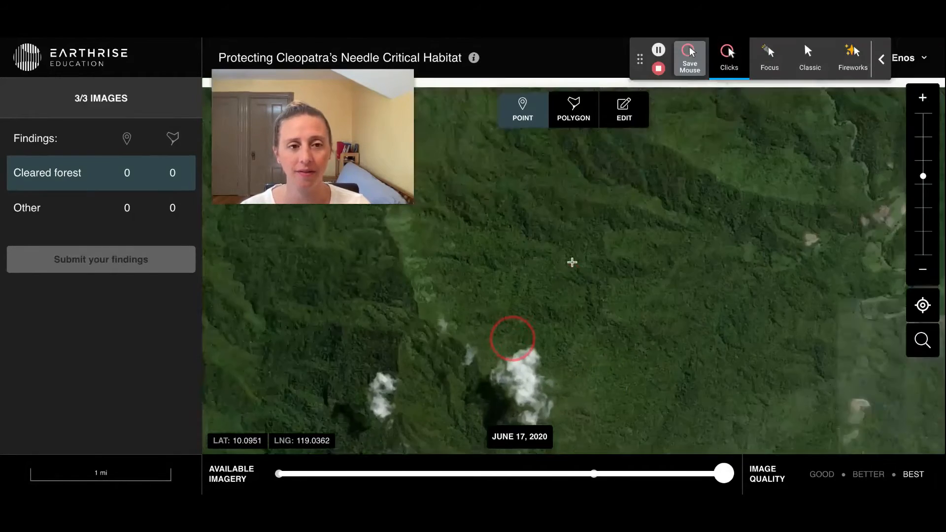
pyautogui.scroll(-3, 572, 262)
pyautogui.moveTo(681, 317); pyautogui.dragTo(542, 306)
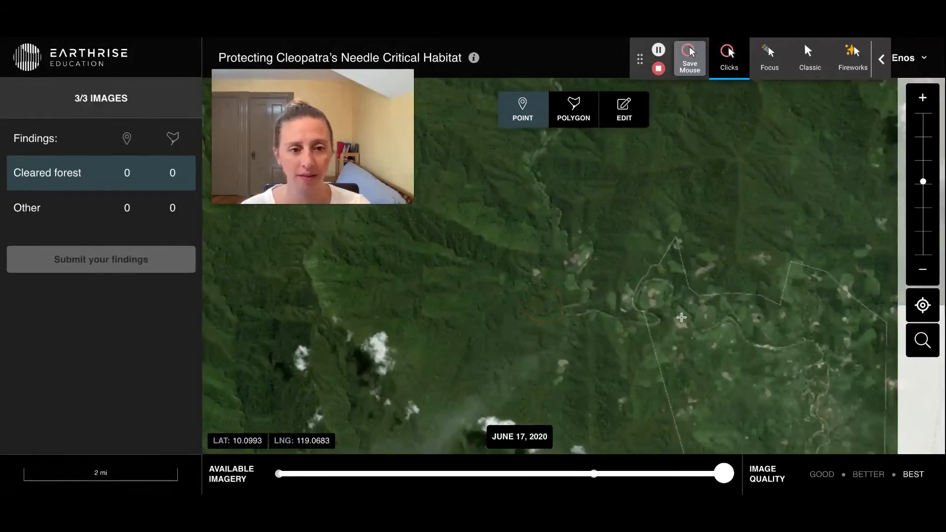
pyautogui.scroll(3, 545, 305)
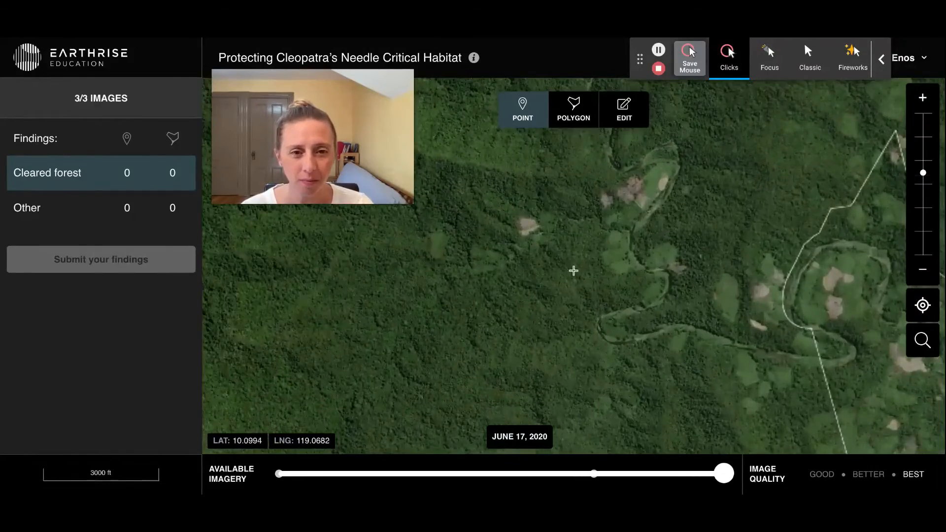
pyautogui.moveTo(574, 271); pyautogui.dragTo(553, 354)
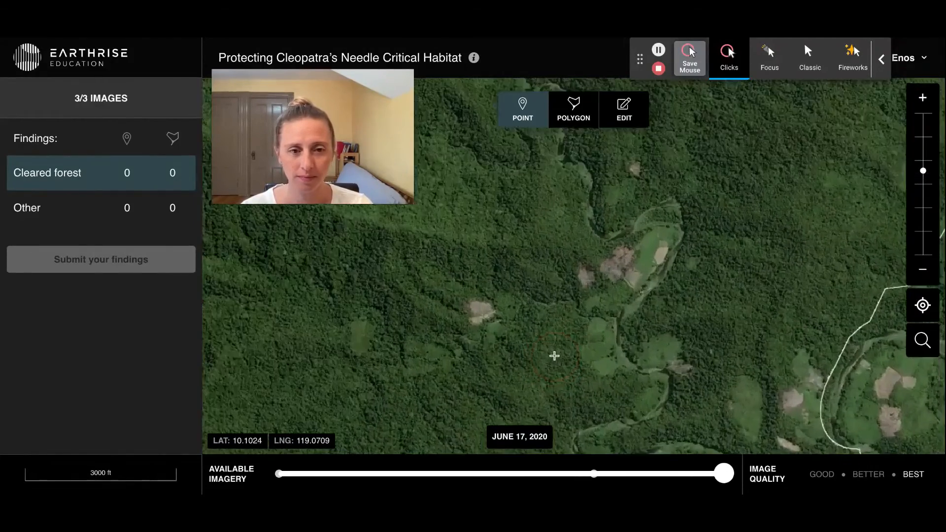
pyautogui.scroll(2, 554, 356)
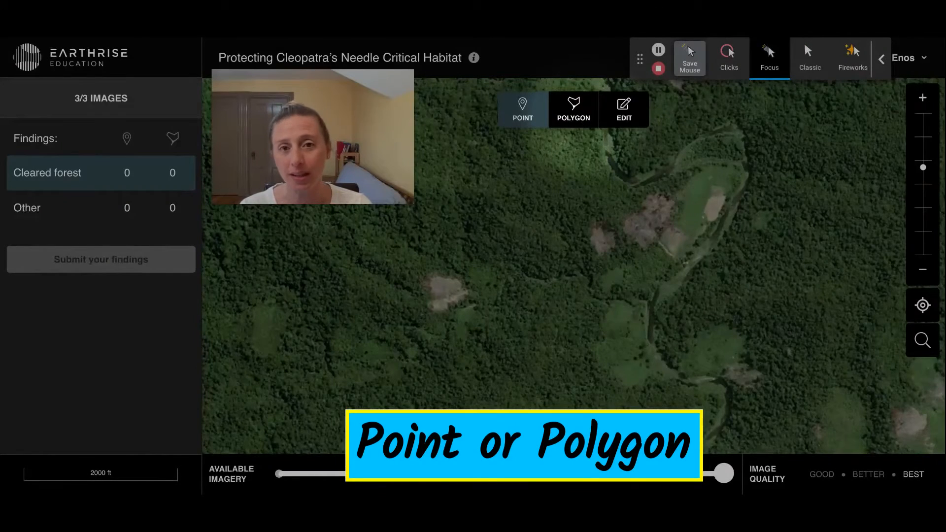
# - Draw a closed polygon around the isolated bare patch west of the river on the June 17, 2020 image
pyautogui.click(573, 115)
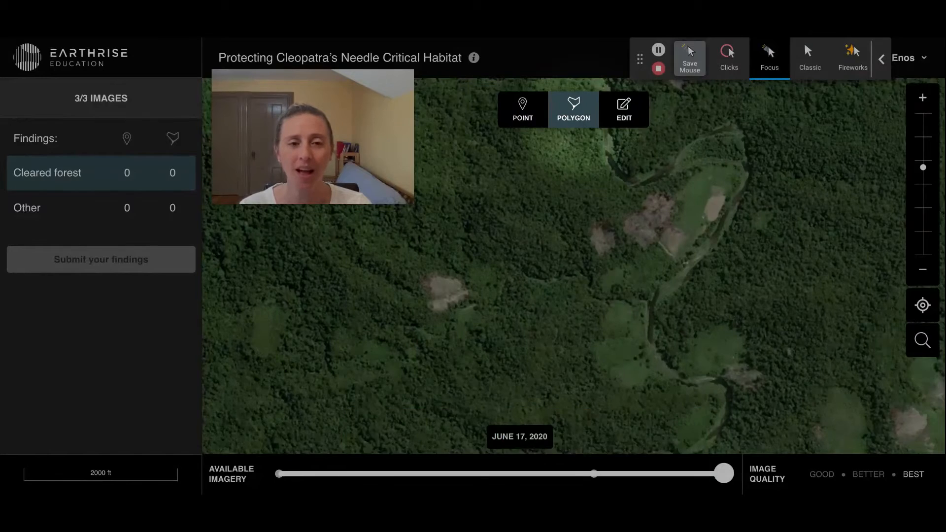
pyautogui.click(728, 57)
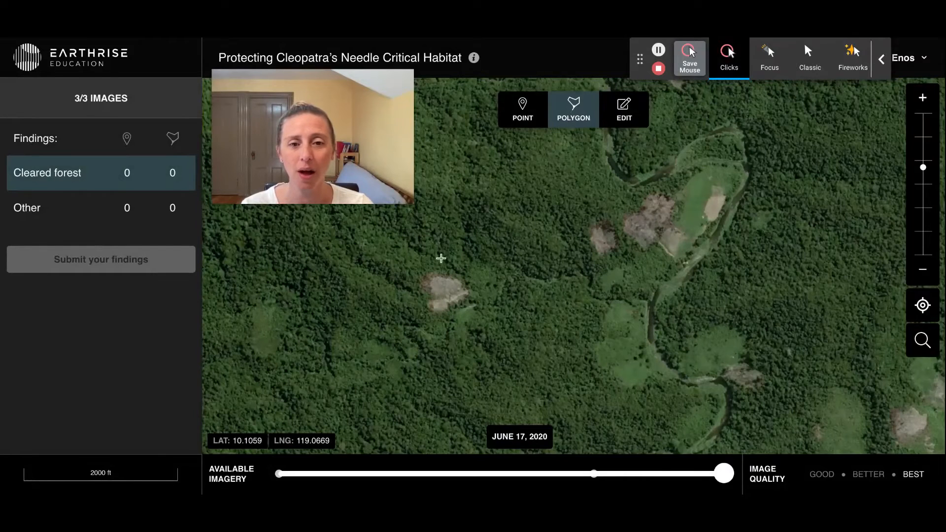
pyautogui.click(434, 275)
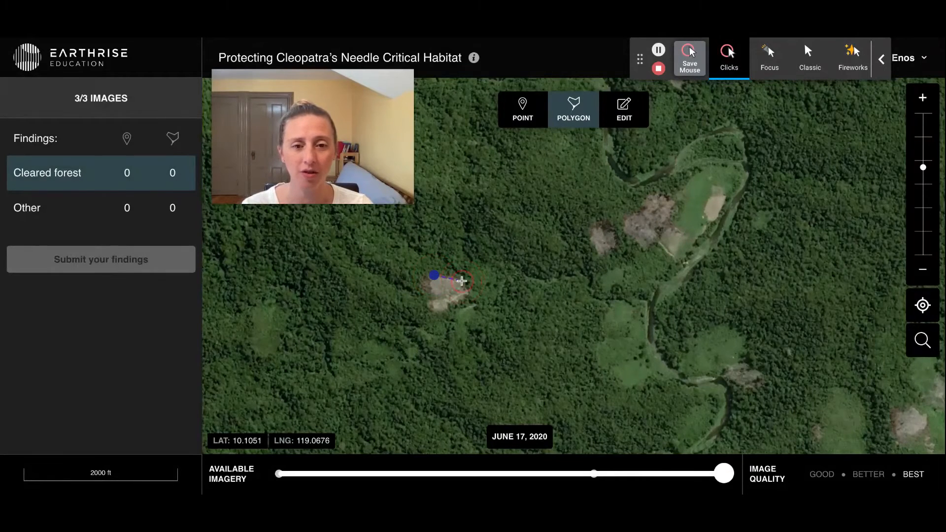
pyautogui.click(466, 291)
pyautogui.click(432, 315)
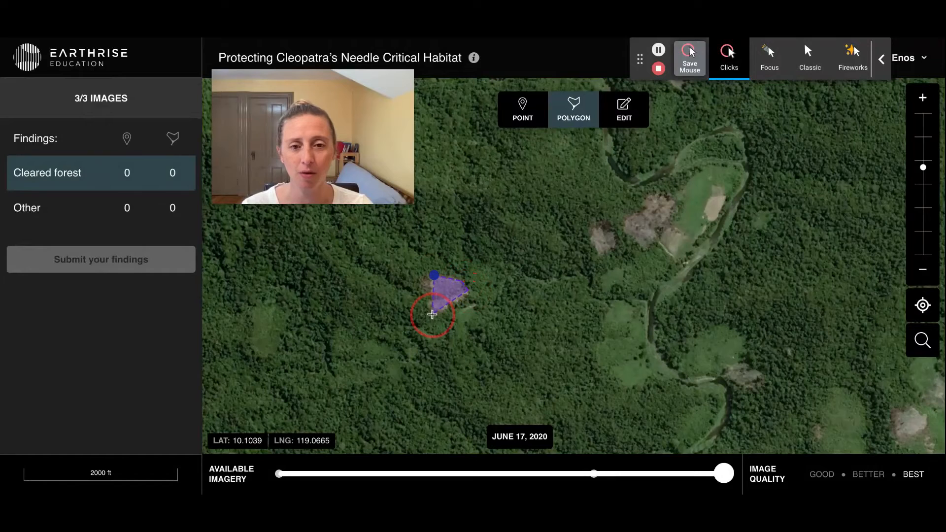
pyautogui.click(434, 275)
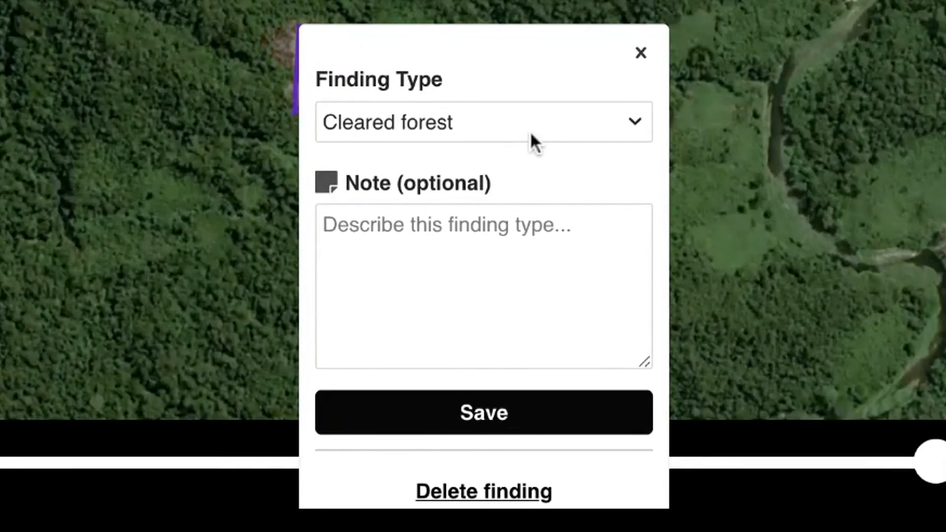
# - Keep Cleared forest as the new polygon's finding type, leave the note empty and save the finding
pyautogui.click(530, 132)
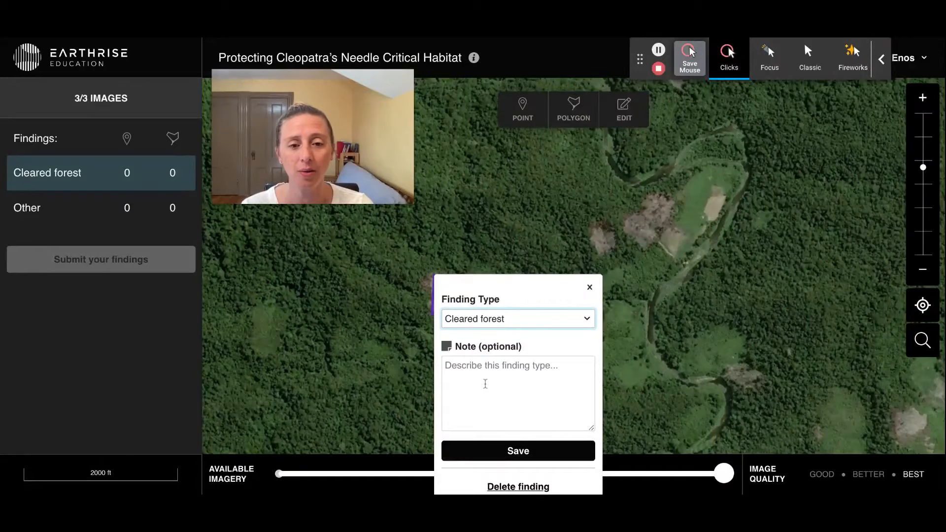
pyautogui.click(485, 384)
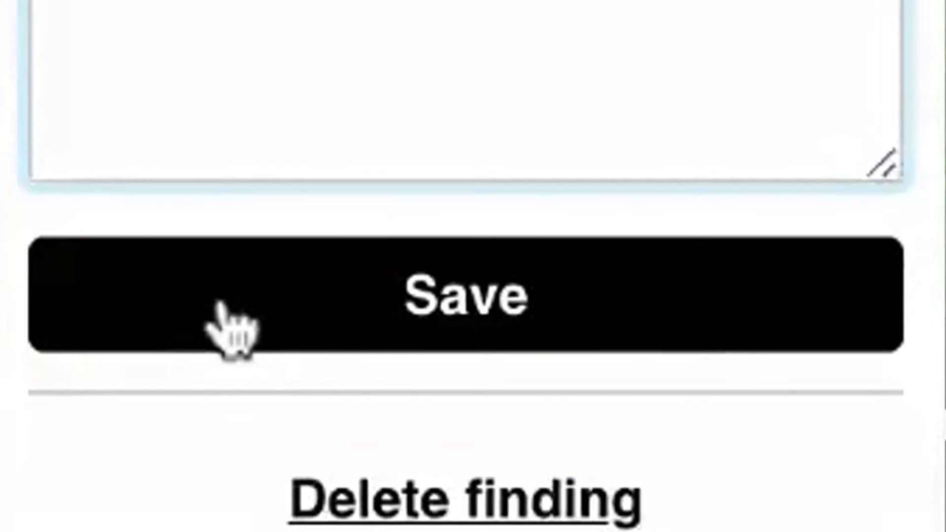
pyautogui.click(228, 327)
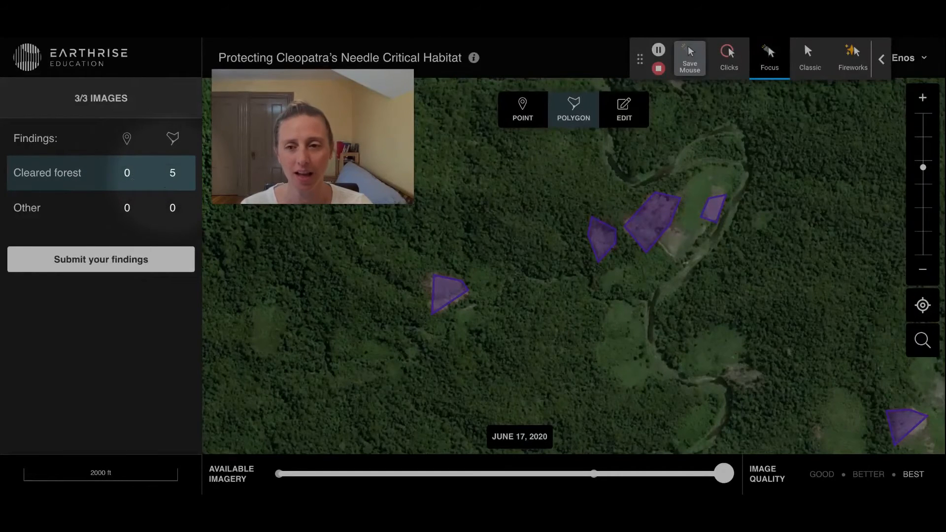
# - Check the findings tally for the May 18, 2018 image and return to the June 17, 2020 image
pyautogui.click(593, 477)
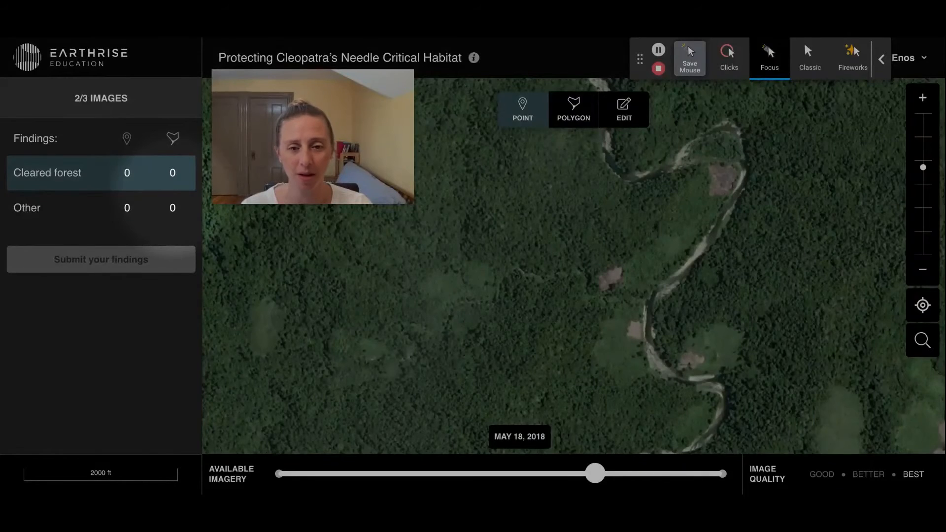
pyautogui.click(722, 473)
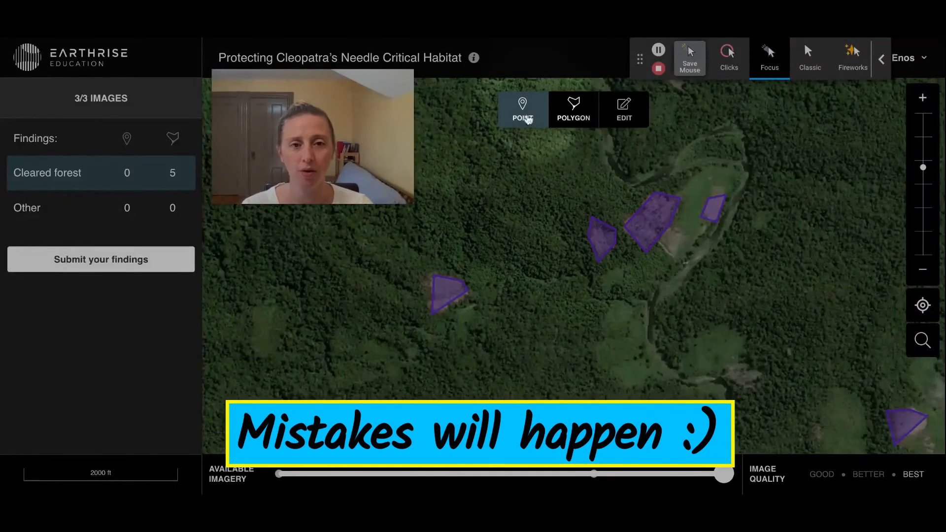
# - Draw a mistaken polygon over intact forest north of the isolated bare patch and save it as a Cleared forest finding
pyautogui.click(572, 113)
pyautogui.click(481, 194)
pyautogui.click(526, 178)
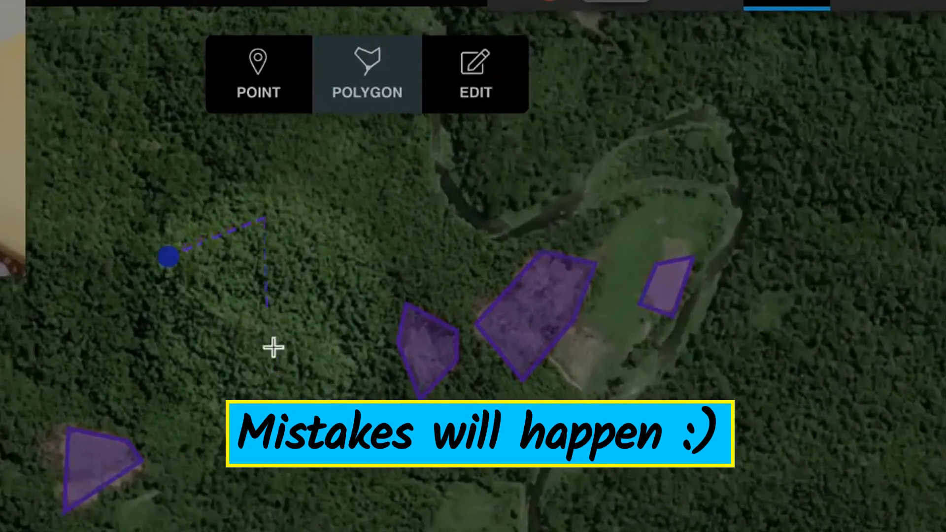
pyautogui.click(533, 261)
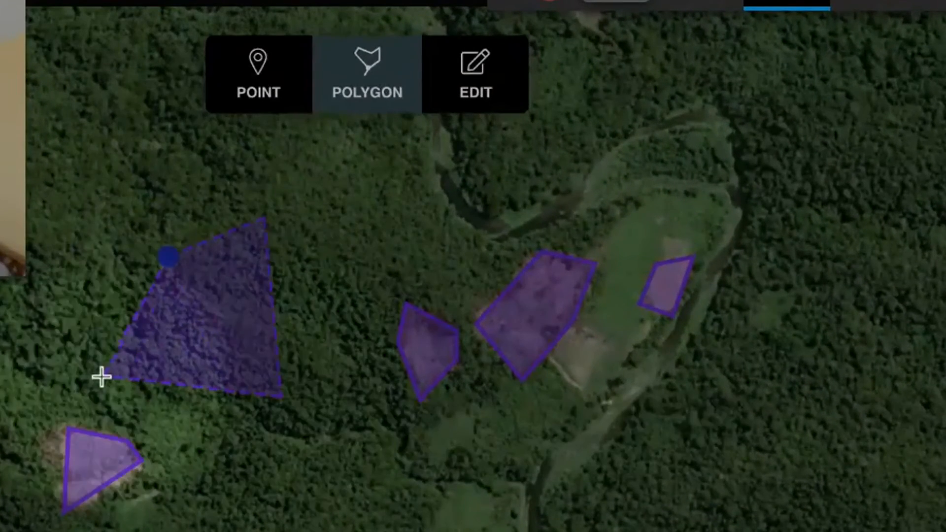
pyautogui.click(101, 376)
pyautogui.click(233, 189)
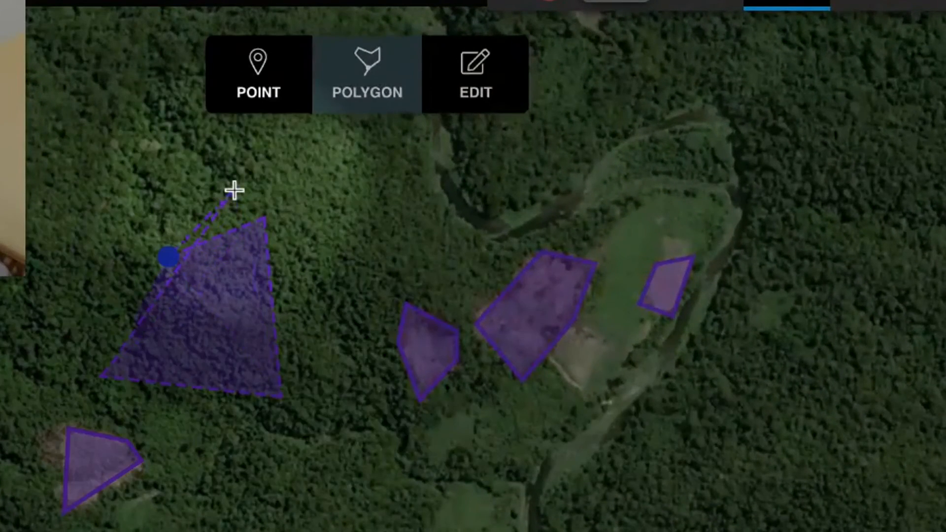
pyautogui.click(183, 261)
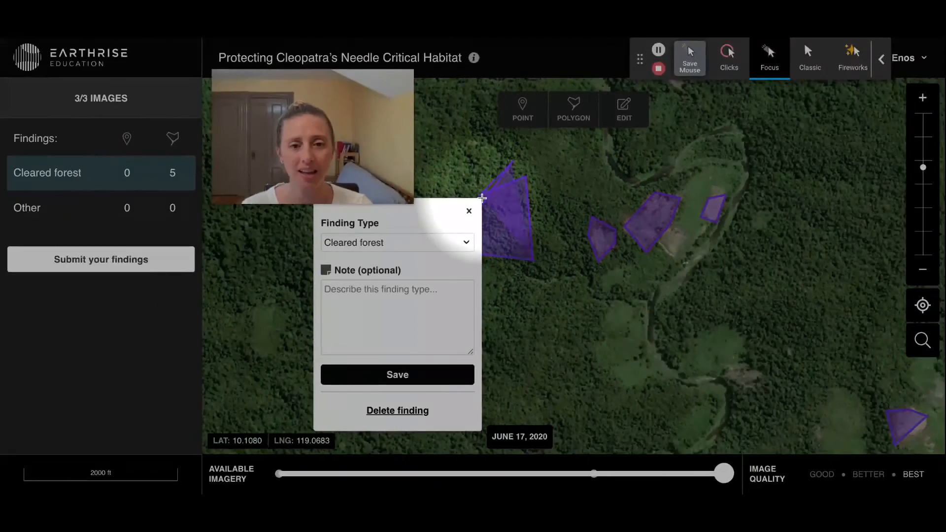
pyautogui.click(403, 384)
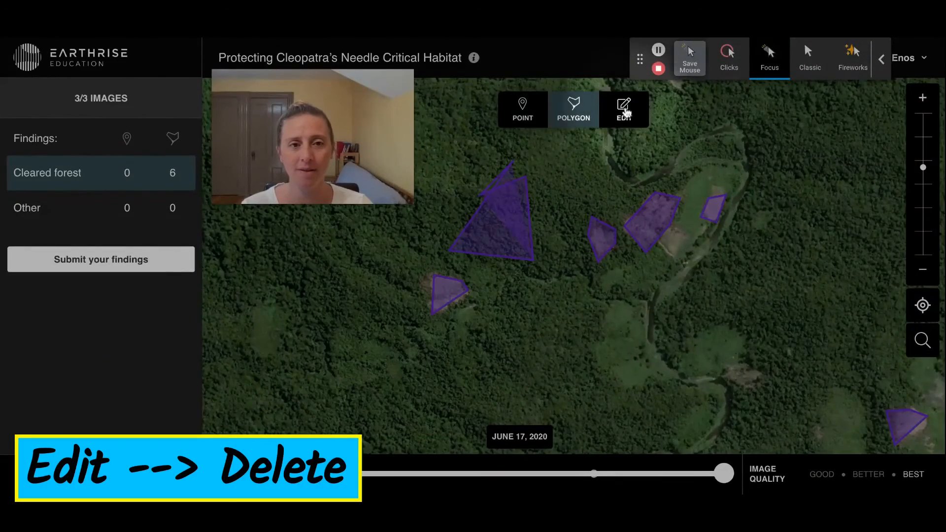
# - Delete the mistaken polygon finding over the intact forest
pyautogui.click(623, 110)
pyautogui.click(517, 217)
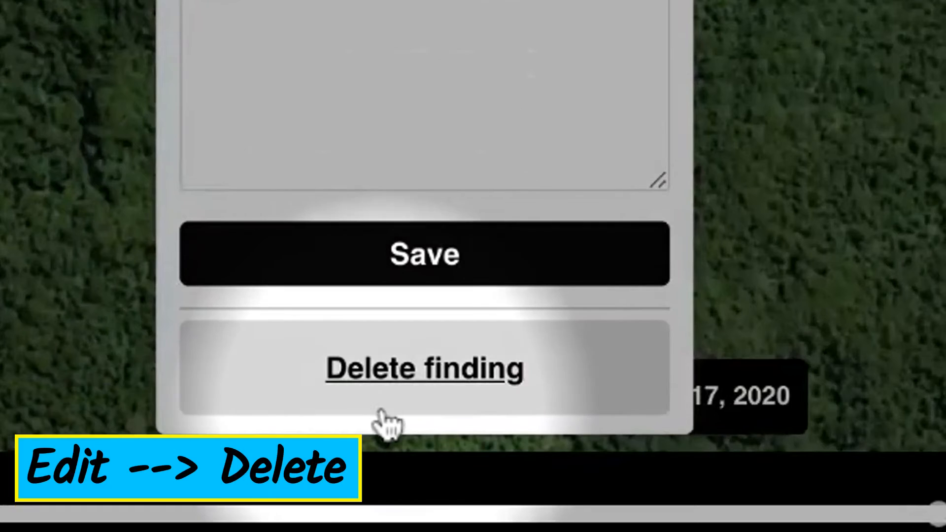
pyautogui.click(379, 376)
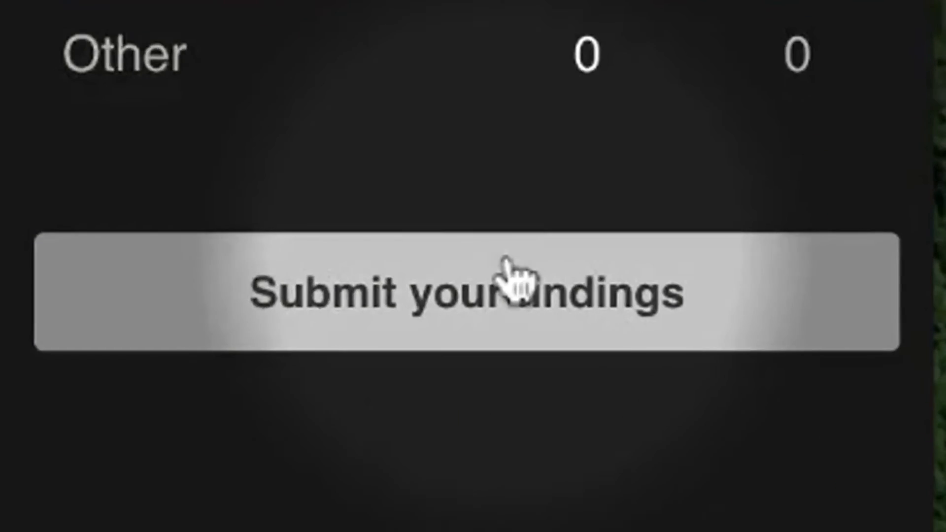
# - Submit the findings for the June 17, 2020 image for peer review and confirm the submission
pyautogui.click(368, 277)
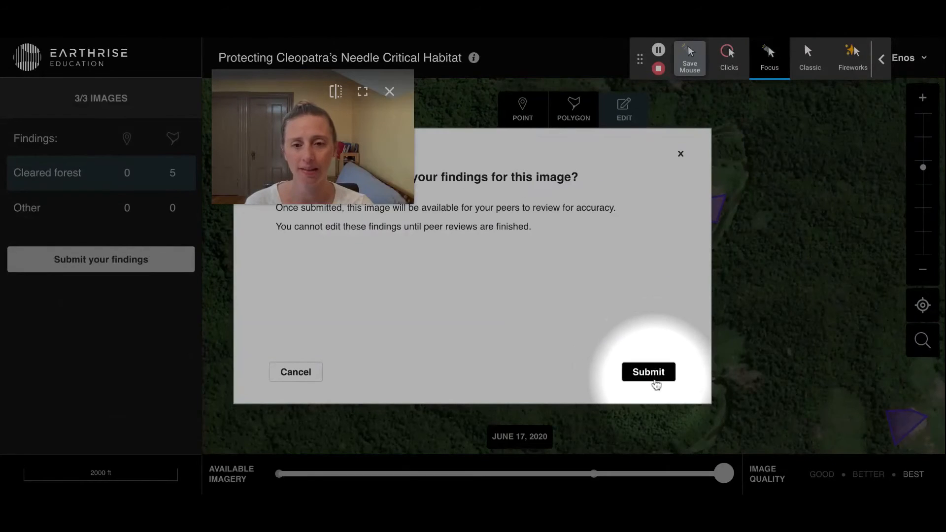
pyautogui.click(648, 372)
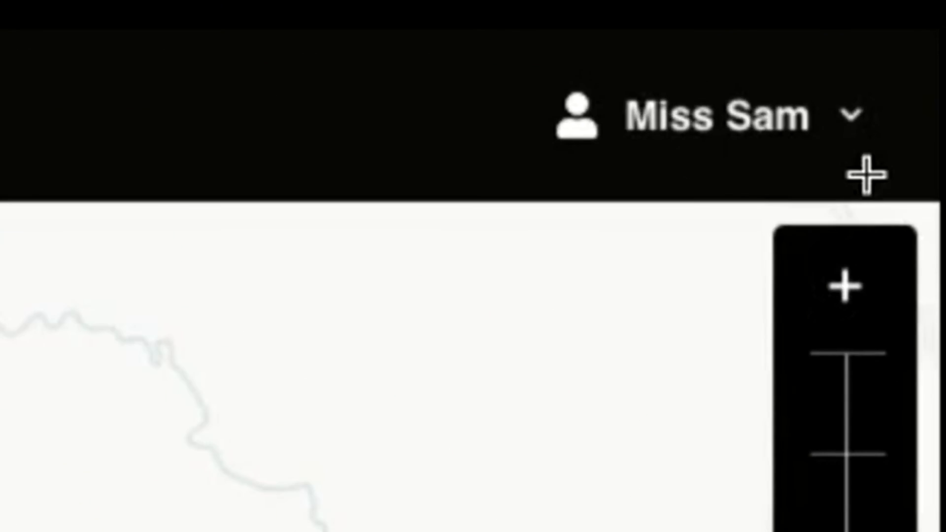
# - Go to My Findings from the account options and start reviewing peers' findings
pyautogui.click(858, 121)
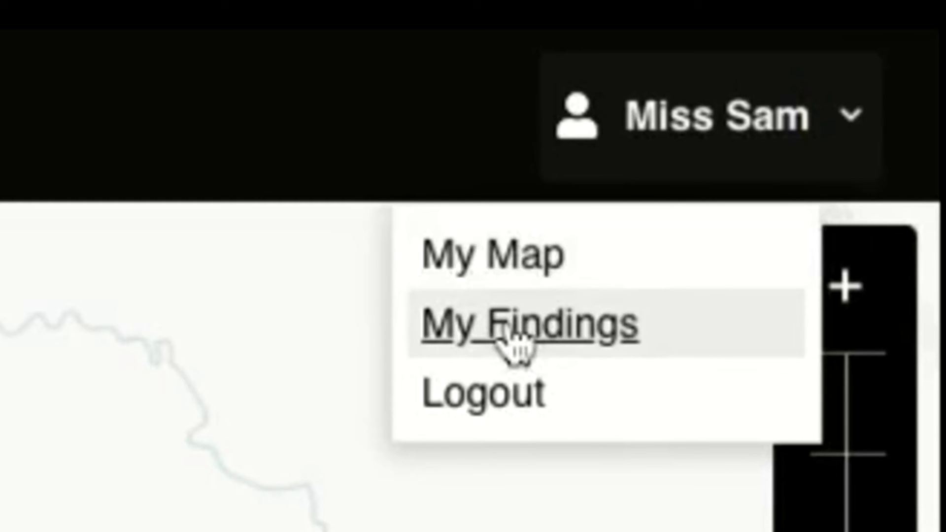
pyautogui.click(529, 323)
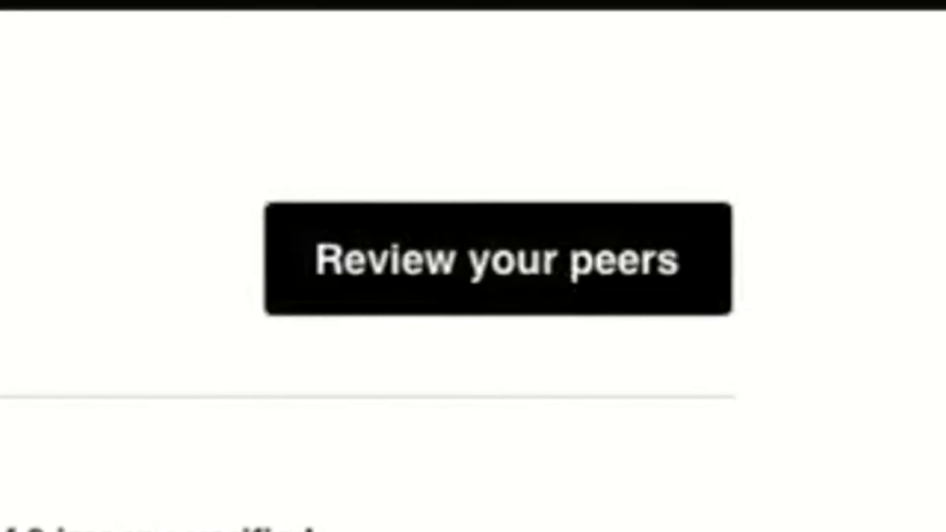
pyautogui.click(461, 284)
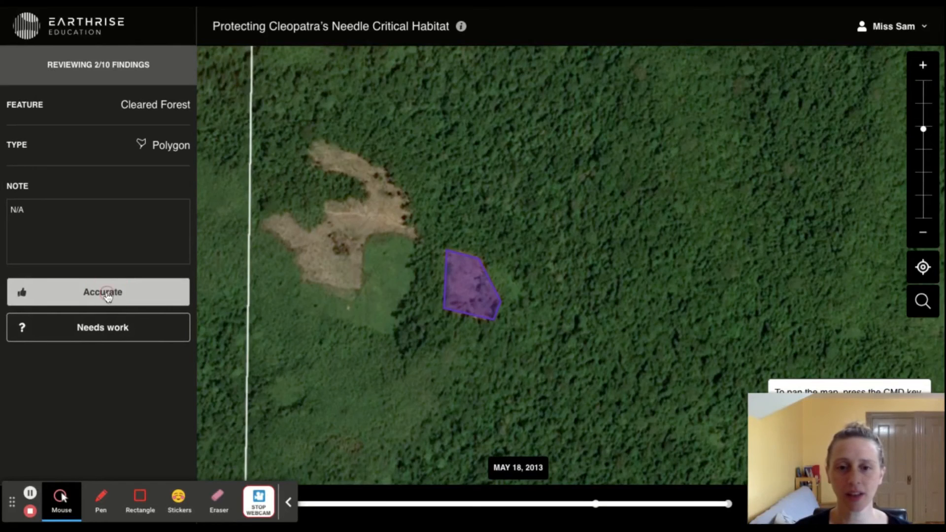
# - Rate the peer's polygon beside the large bare patch as Accurate and mark the polygon over dense forest as Needs work
pyautogui.click(107, 294)
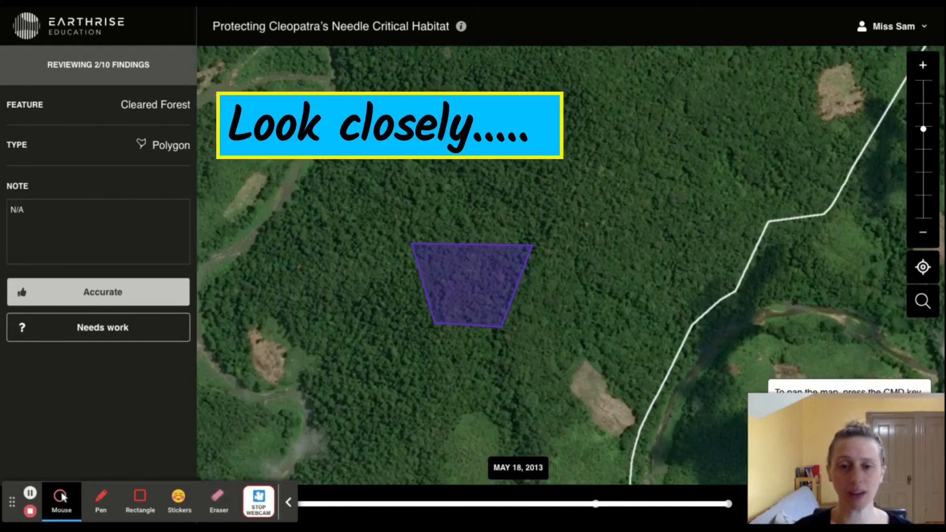
pyautogui.click(86, 336)
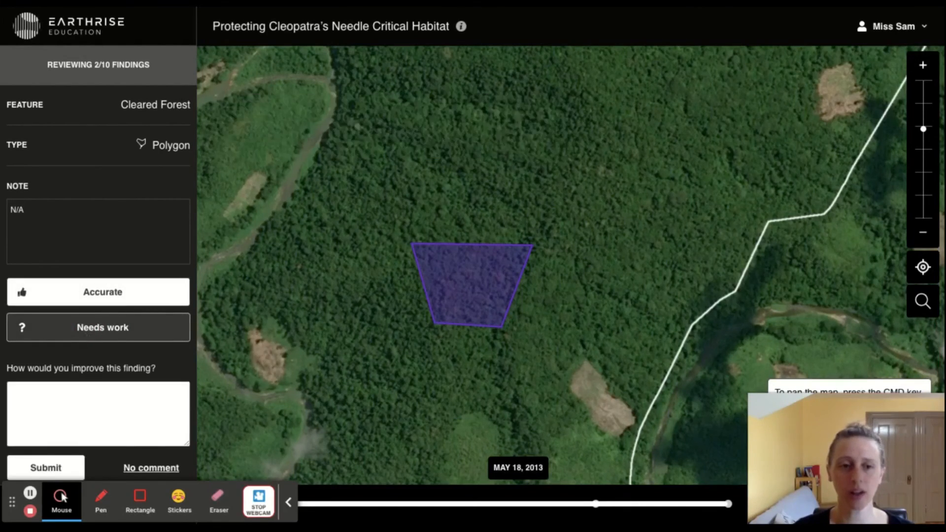